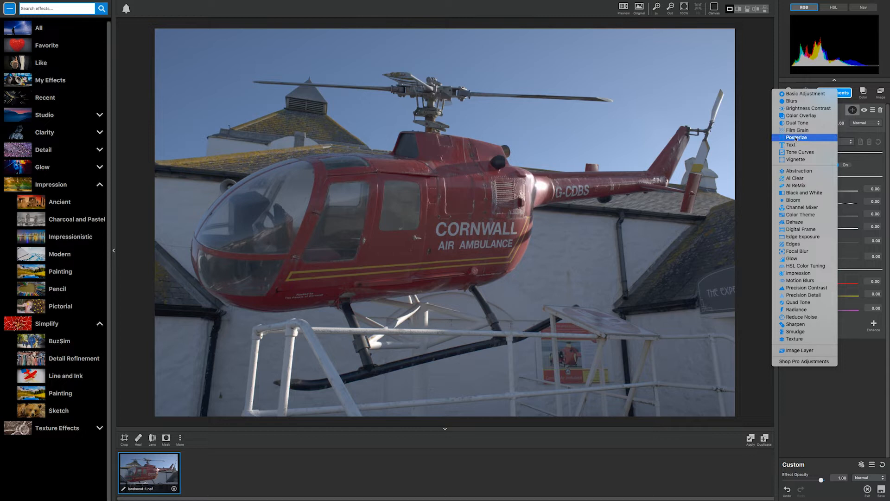
Add Brightness Contrast and AI ReMix adjustments to the helicopter photo, and switch off the AI ReMix effect
click(806, 108)
click(827, 97)
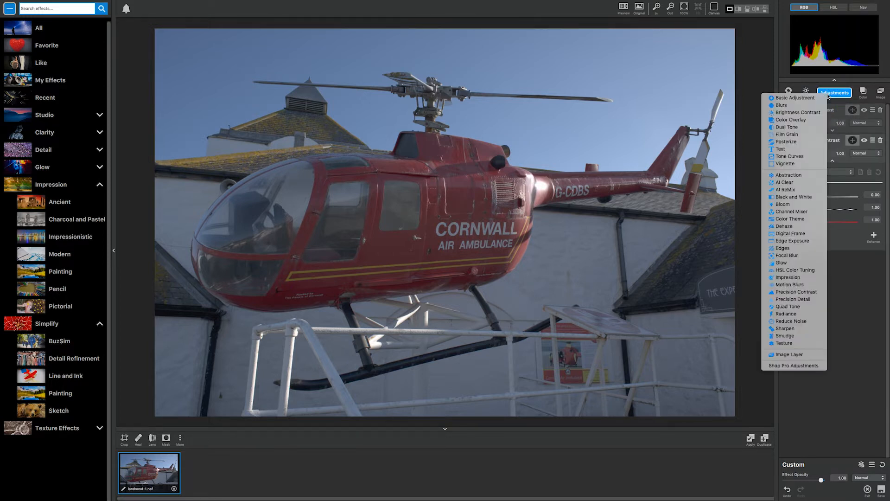
click(792, 190)
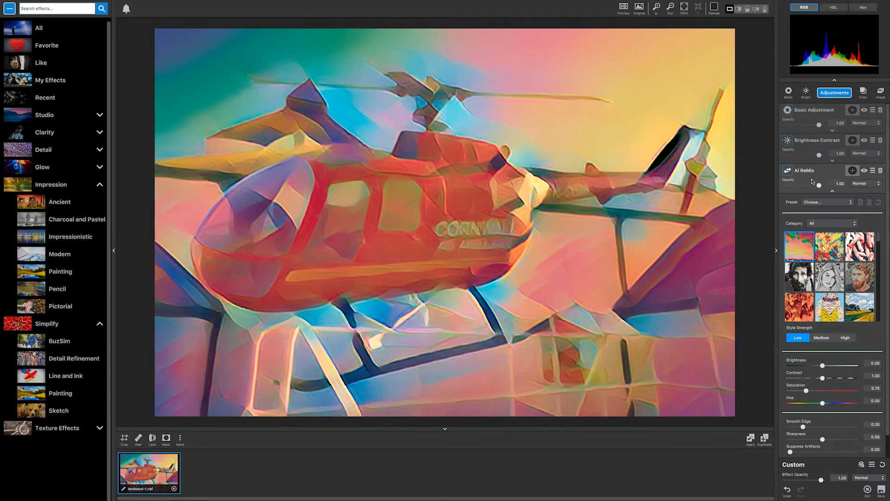
scroll(853, 168, down, 2)
click(864, 146)
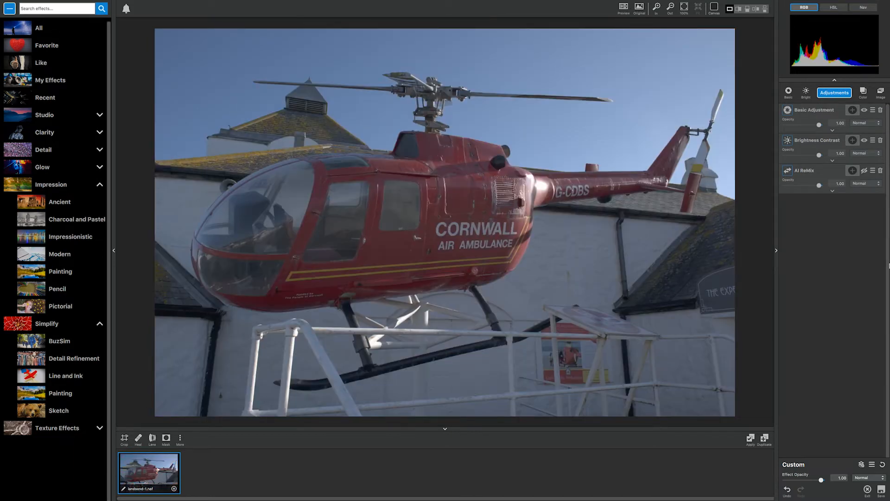
In Basic Adjustment, sample the black level from the dark skid strut, and the white level and colour balance from the white railing
click(832, 131)
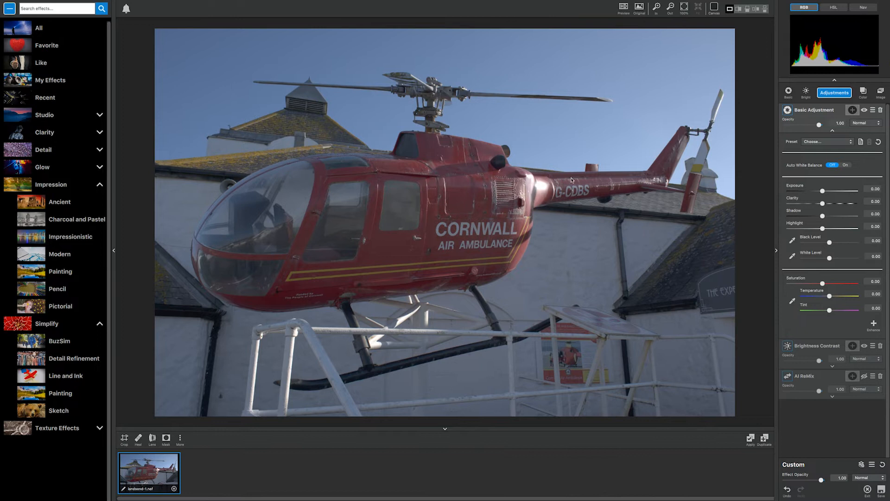
click(792, 240)
click(485, 308)
click(792, 255)
click(288, 359)
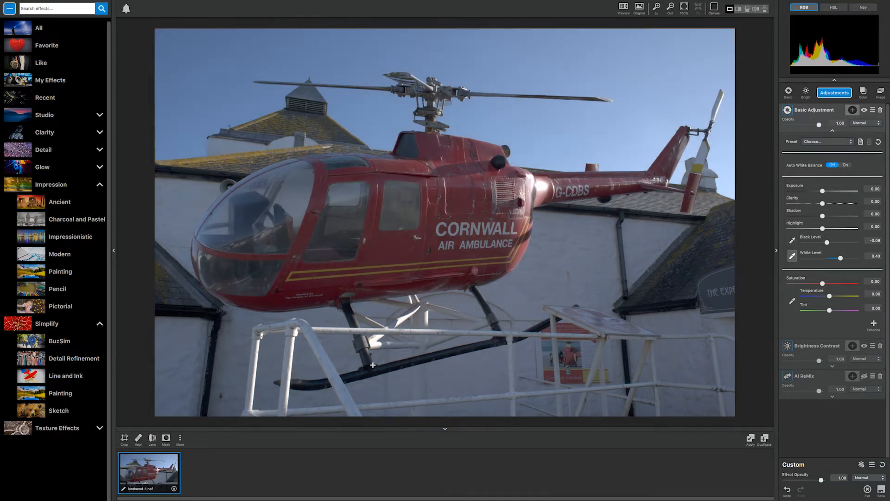
click(792, 300)
click(289, 345)
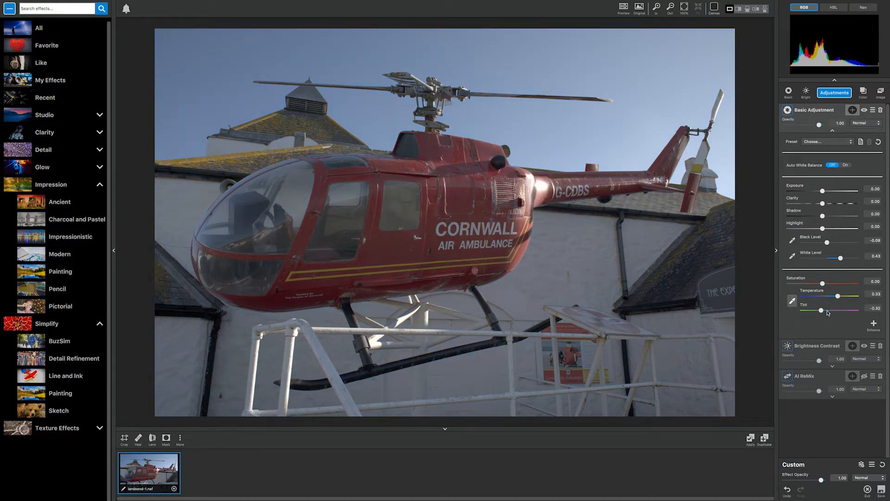
Fine-tune the shadow and highlight levels and raise the clarity slightly in the Basic Adjustment
click(821, 216)
mouse_move(819, 216)
mouse_down()
mouse_move(809, 217)
mouse_move(851, 227)
mouse_move(821, 227)
mouse_up()
click(824, 204)
click(829, 205)
In the Brightness Contrast adjustment, set brightness to 0.34, contrast to 1.11 and saturation to 1.30
click(833, 366)
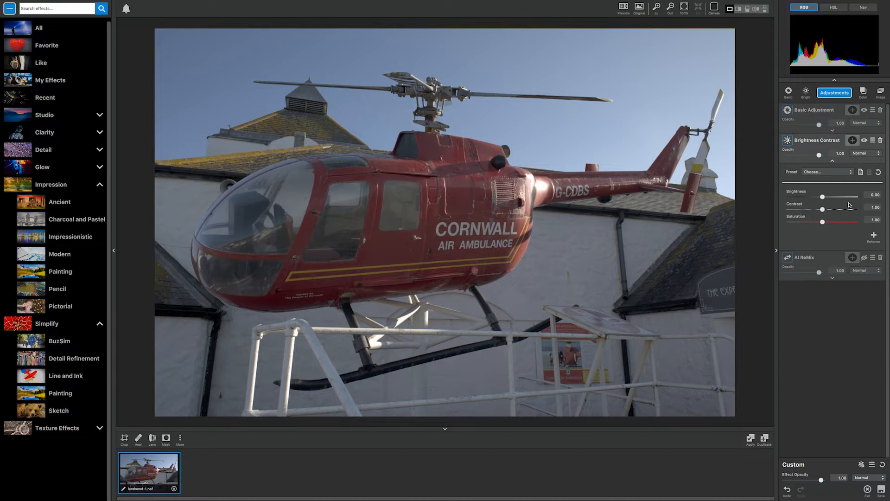
mouse_move(824, 209)
mouse_down()
mouse_move(832, 199)
mouse_move(828, 223)
mouse_up()
click(823, 199)
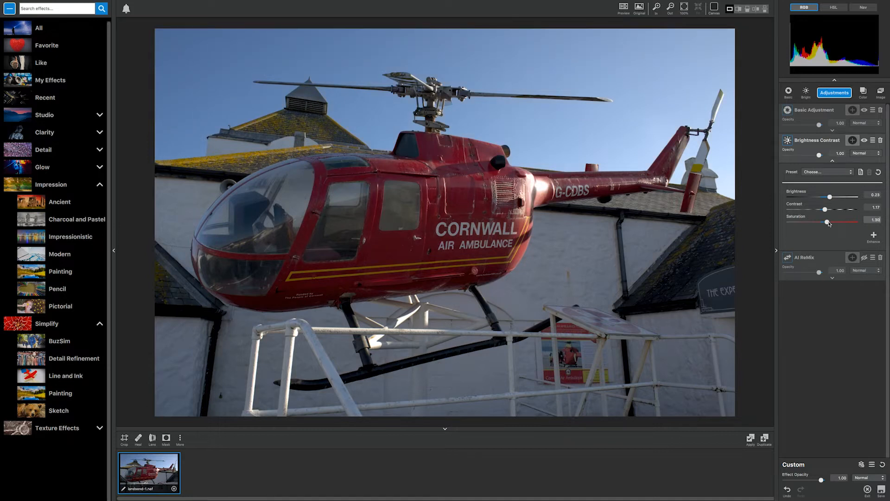
drag(826, 212, 825, 209)
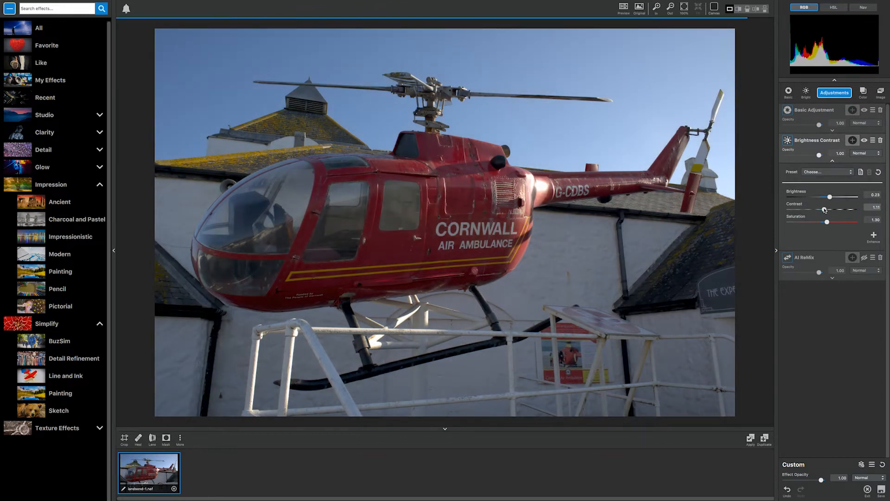
click(830, 197)
drag(833, 198, 834, 199)
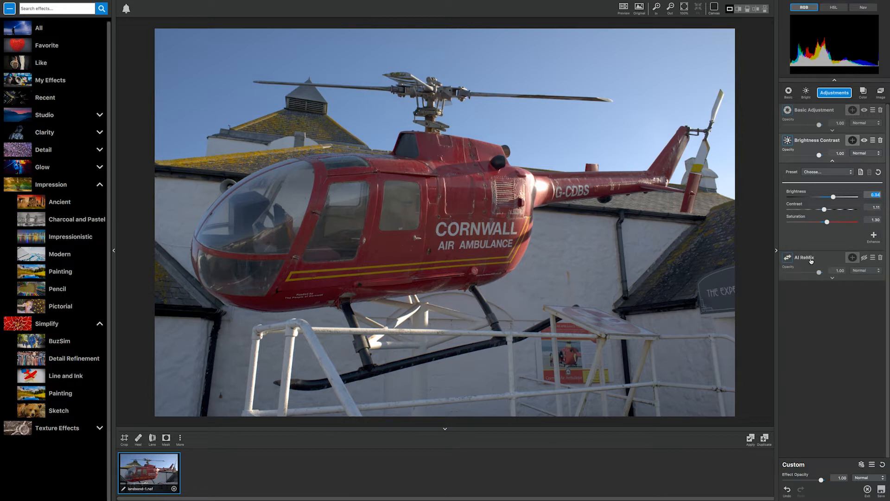
Turn the AI ReMix adjustment back on, expand its settings, and try its opacity at about 0.5 before restoring 1.00
click(863, 258)
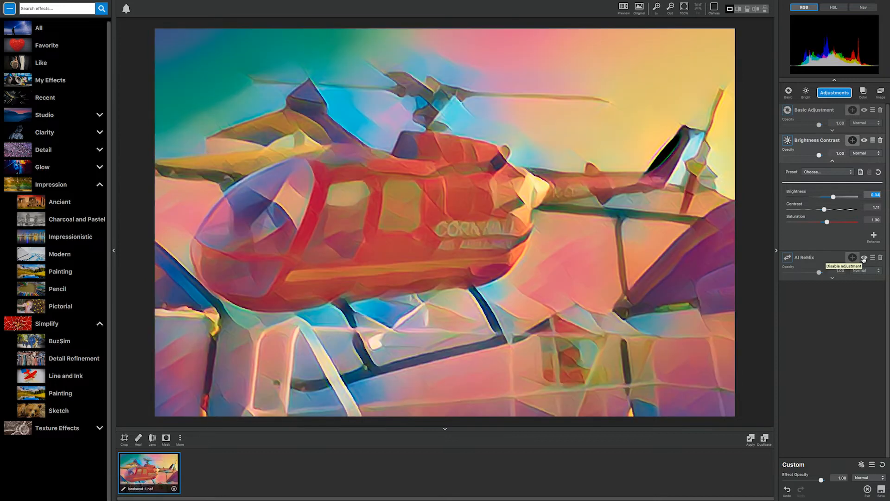
click(838, 278)
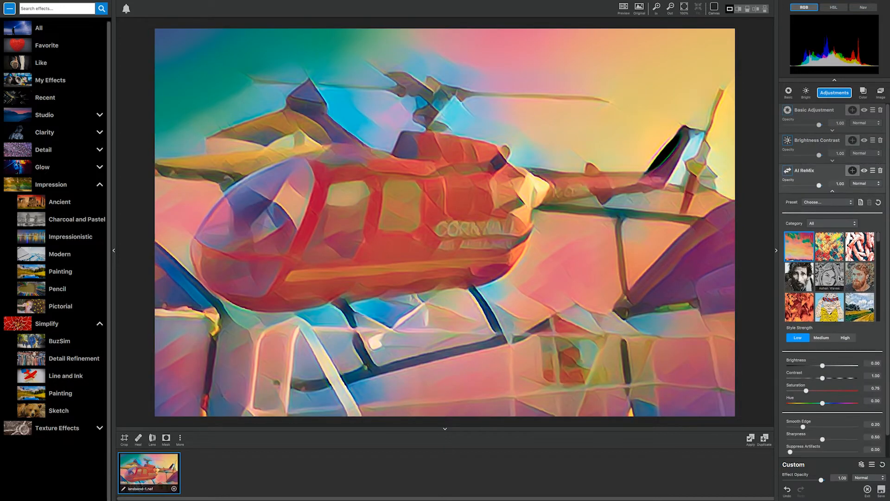
scroll(839, 278, down, 1)
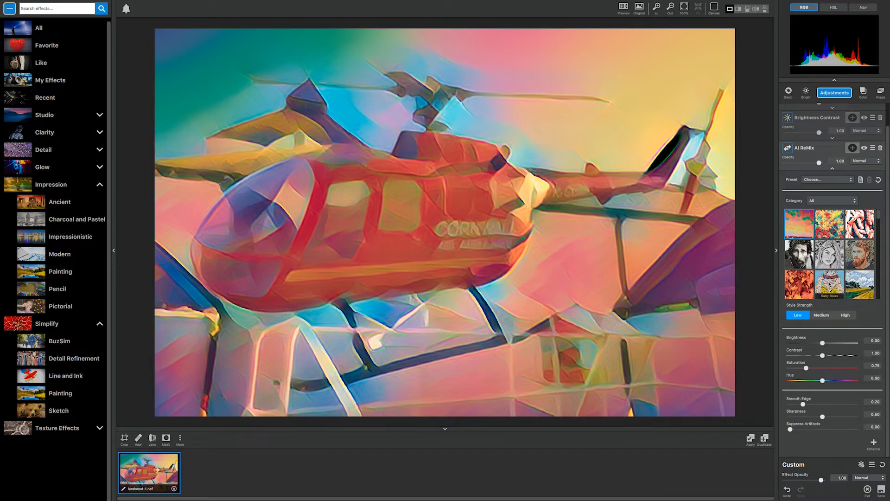
mouse_move(819, 163)
mouse_down()
mouse_move(786, 164)
mouse_move(803, 164)
mouse_up()
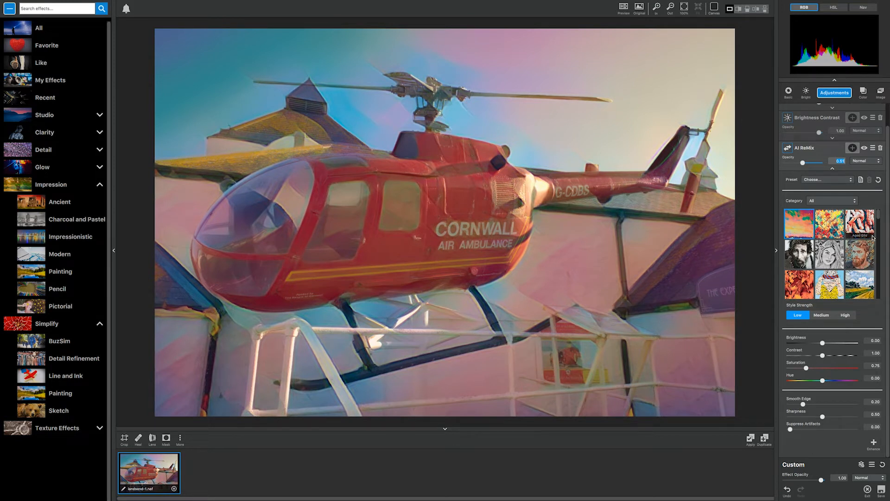
drag(803, 163, 820, 163)
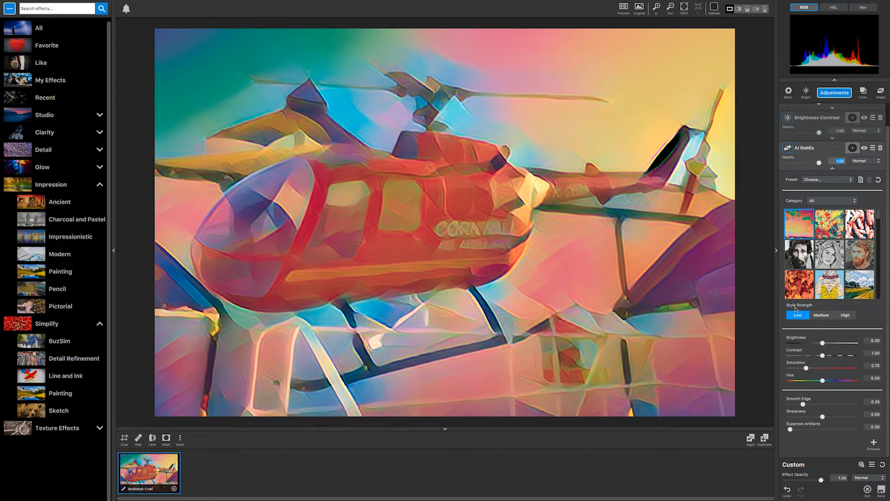
Set the AI ReMix style strength to High, brightness to 0.09, contrast to 1.32, saturation to 0.69 and hue to 0.02
click(821, 316)
click(844, 315)
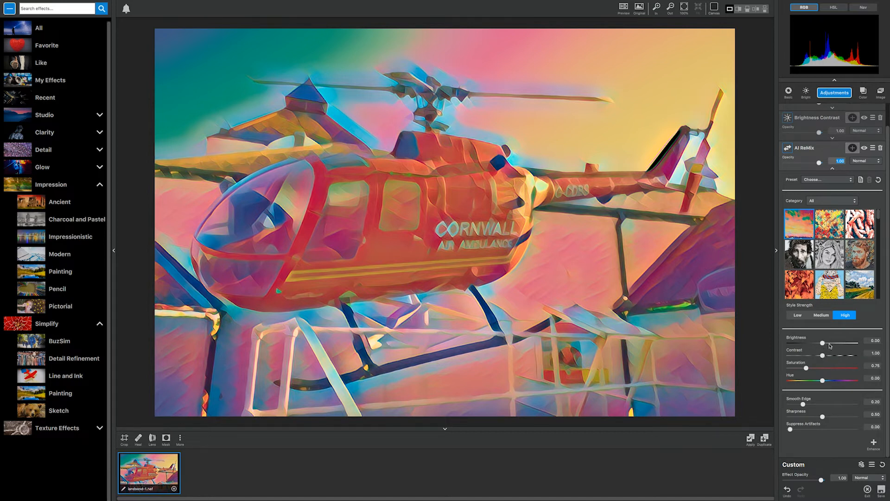
drag(823, 356, 827, 344)
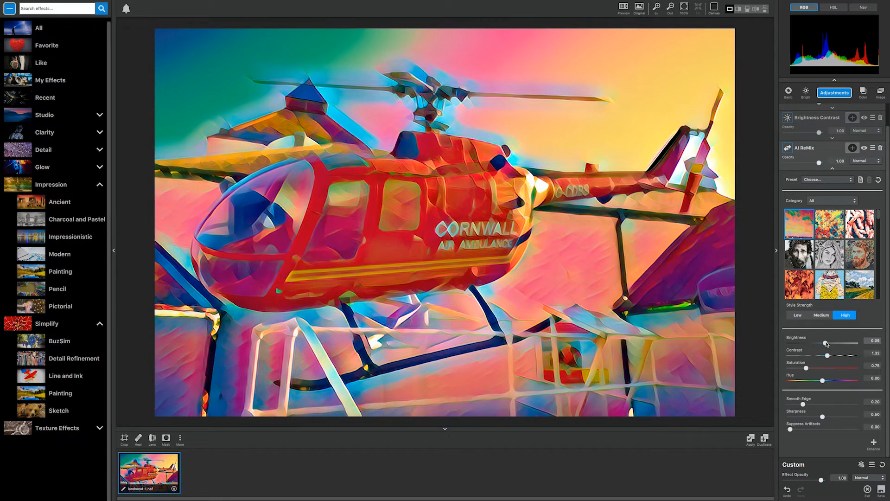
drag(825, 343, 823, 381)
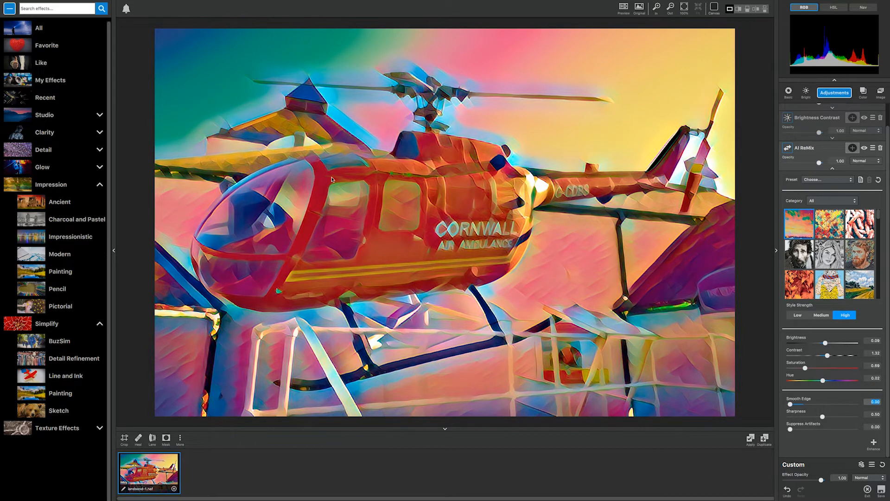
Set the AI ReMix smooth edge to 0.44, sharpness to 0.57 and suppress artifacts to 0.13, judging the detail at 100%
drag(790, 404, 755, 404)
drag(790, 405, 818, 406)
drag(823, 417, 857, 417)
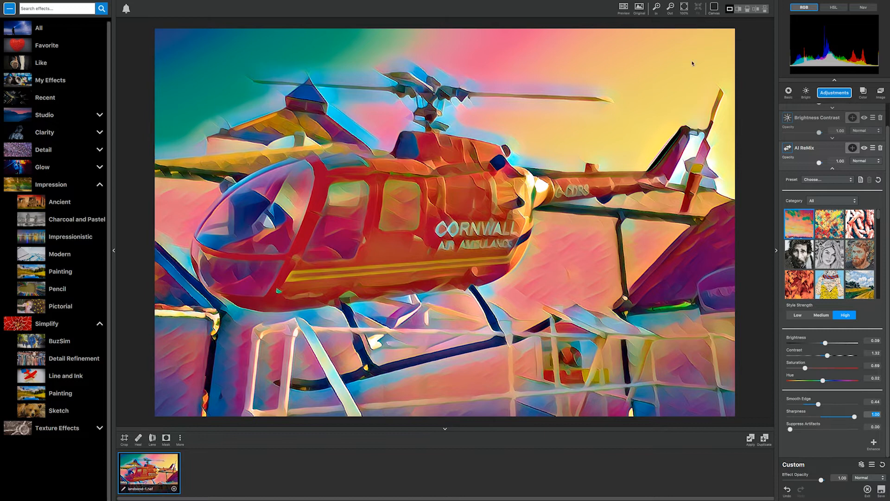
click(684, 7)
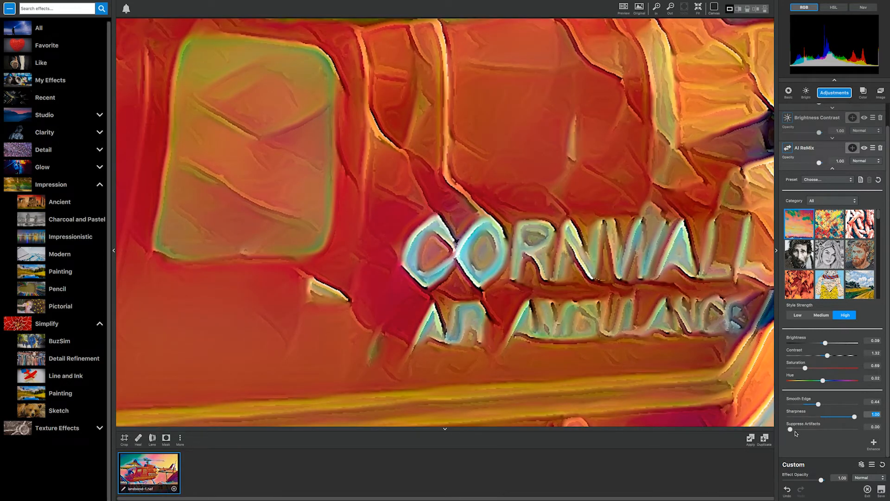
drag(790, 431, 824, 430)
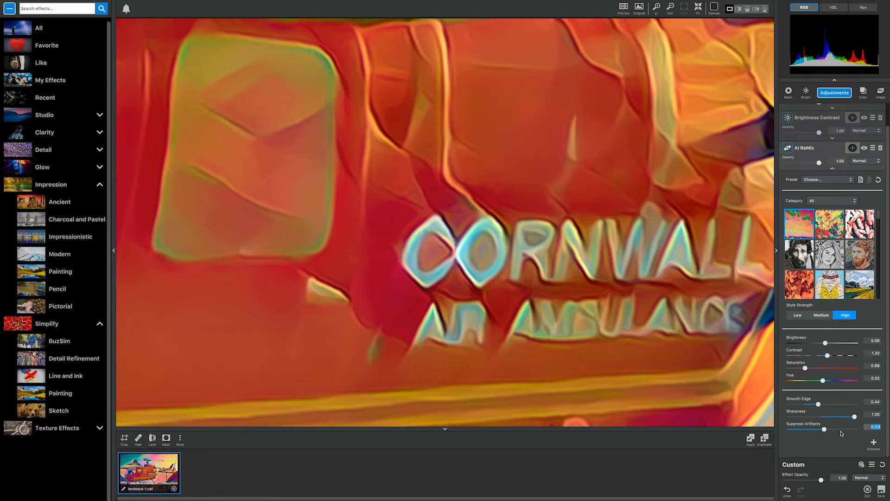
drag(854, 416, 803, 427)
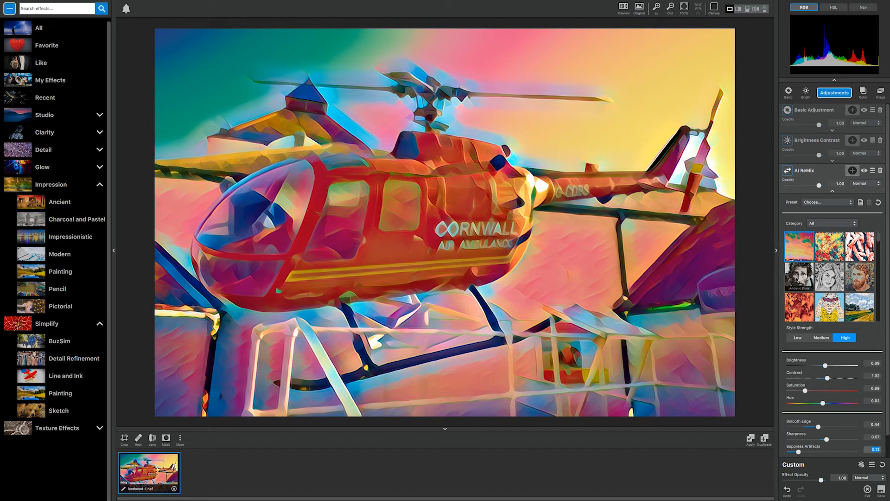
Switch AI ReMix to the pink-toned style beside Bleach Beach, with saturation 0.83, brightness -0.13 and opacity about 0.85
scroll(859, 308, down, 3)
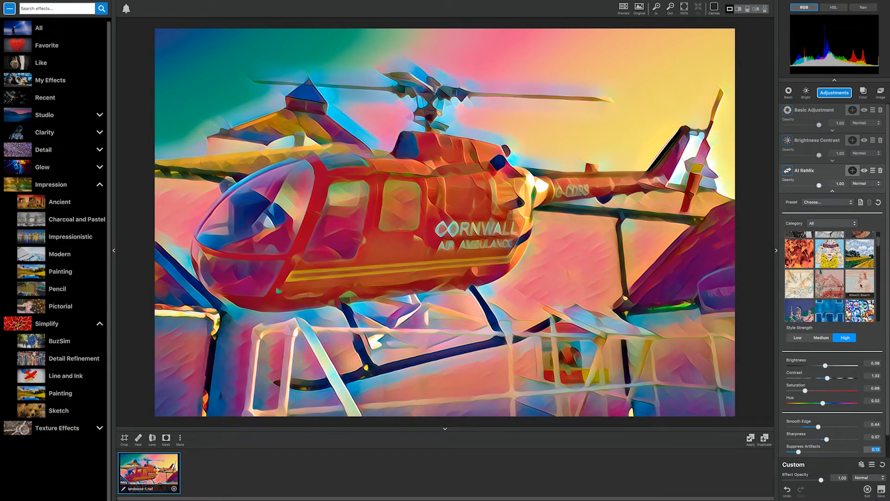
click(834, 286)
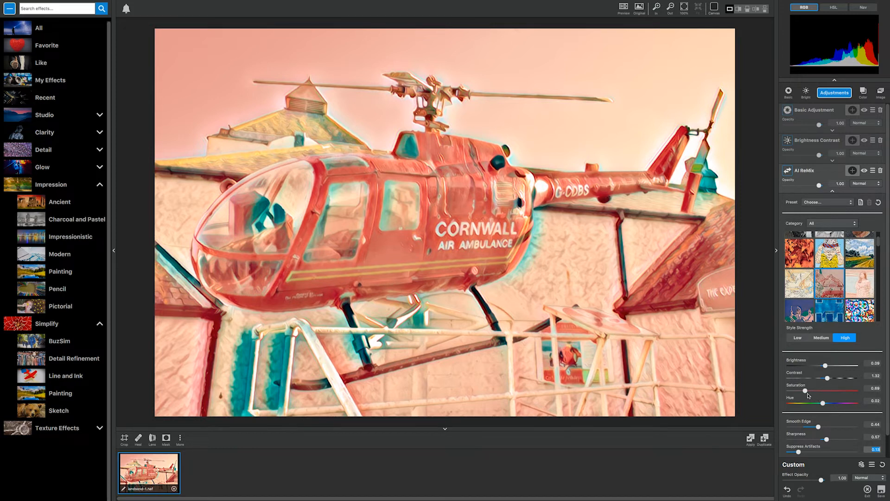
click(806, 392)
drag(808, 393, 818, 367)
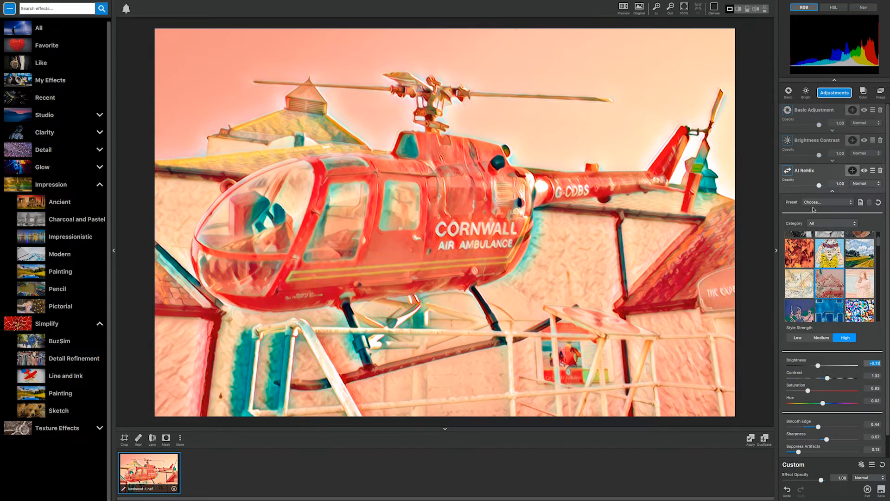
drag(818, 185, 798, 186)
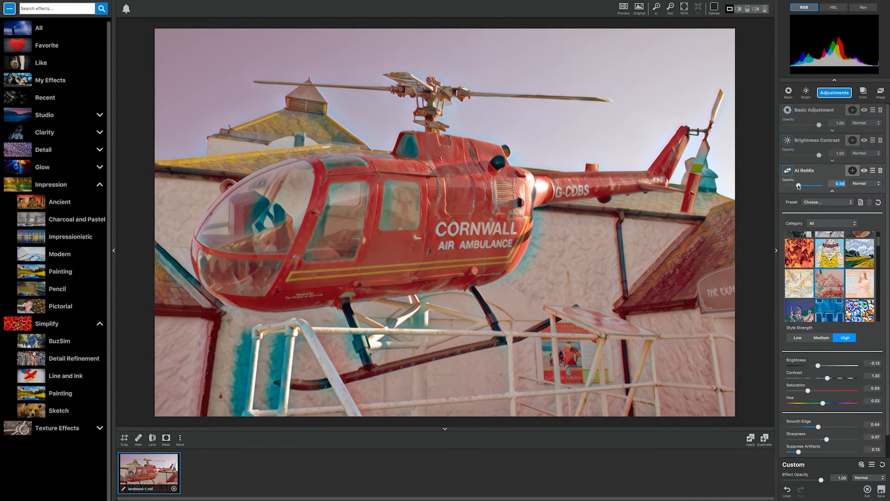
drag(798, 186, 814, 186)
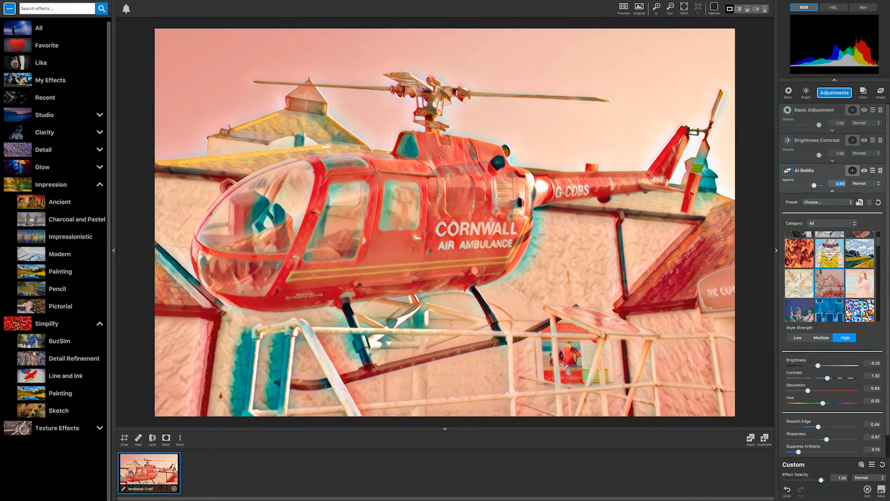
Add a luminosity mask to AI ReMix, trying mask transparency at 1.00 and about 0.4 before setting it to 0.00
click(852, 171)
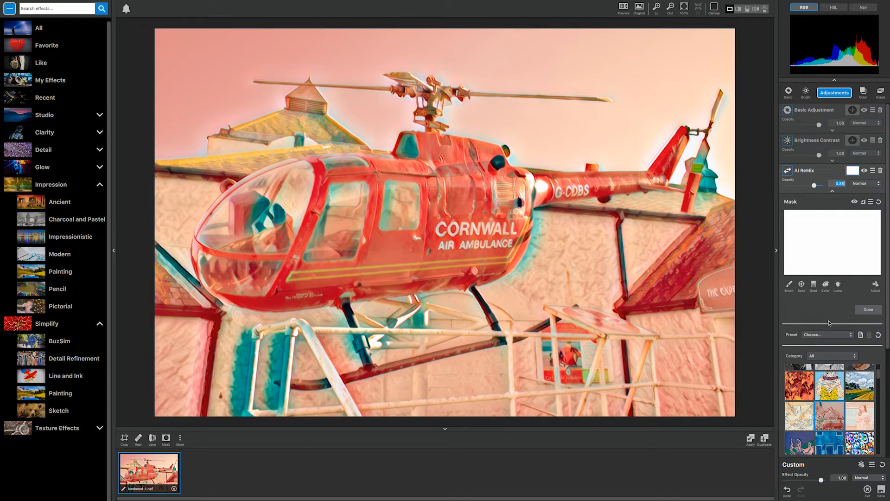
click(838, 288)
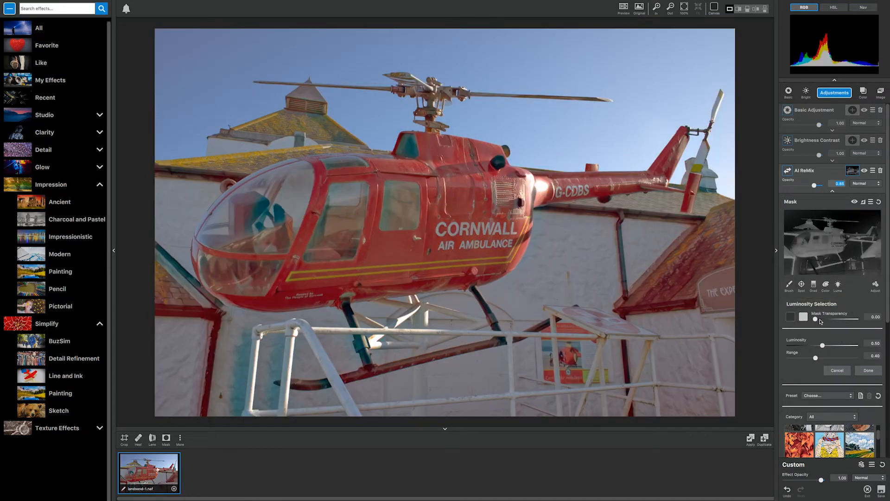
drag(816, 320, 855, 320)
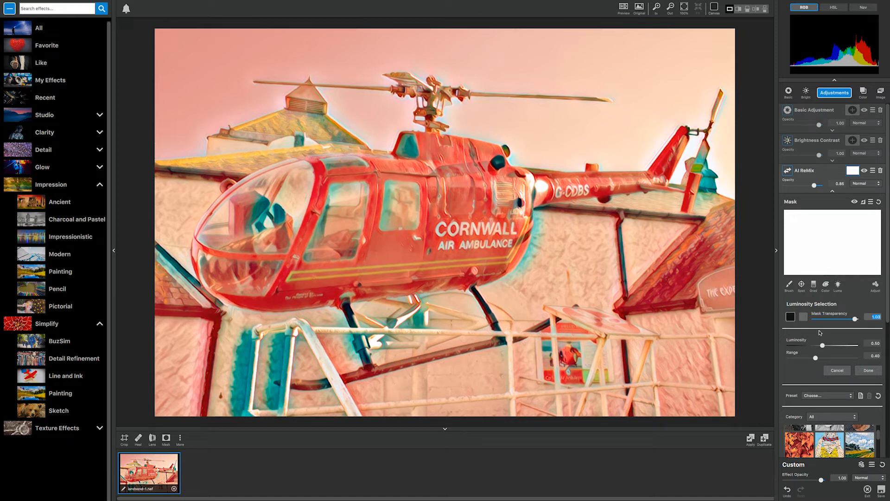
drag(854, 319, 831, 321)
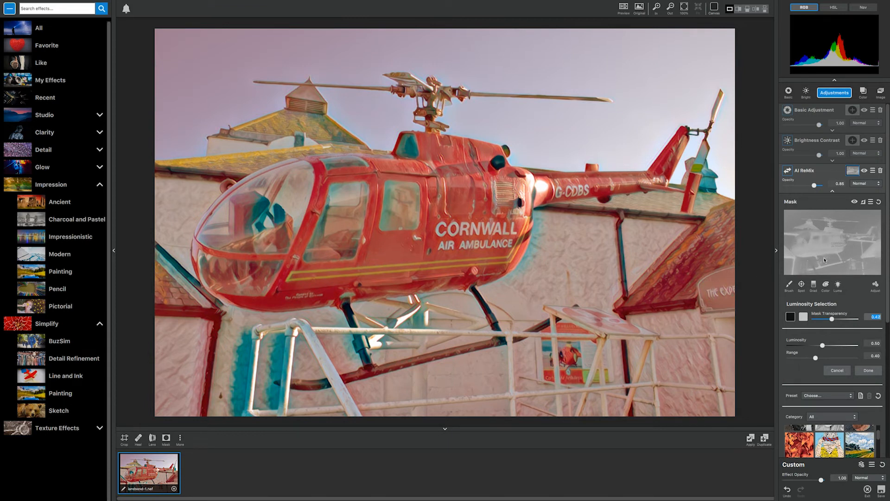
drag(832, 321, 802, 325)
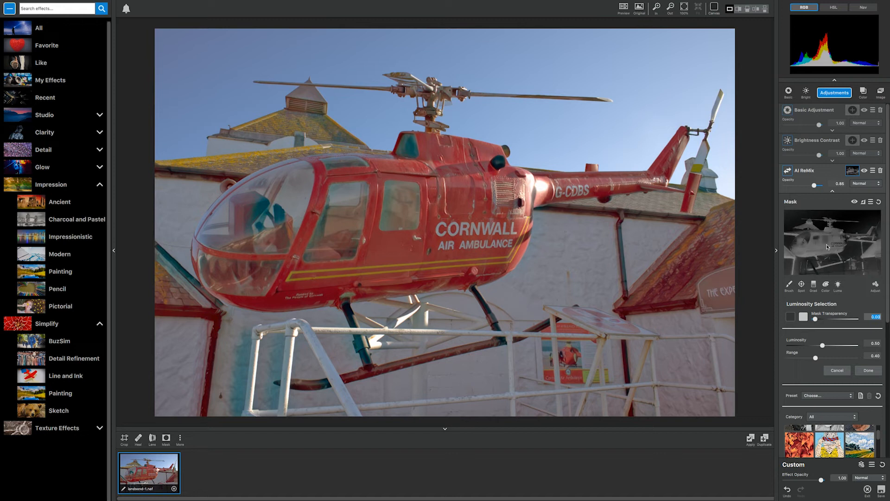
Close and reopen the mask settings of AI ReMix, and toggle the mask's visibility
click(854, 171)
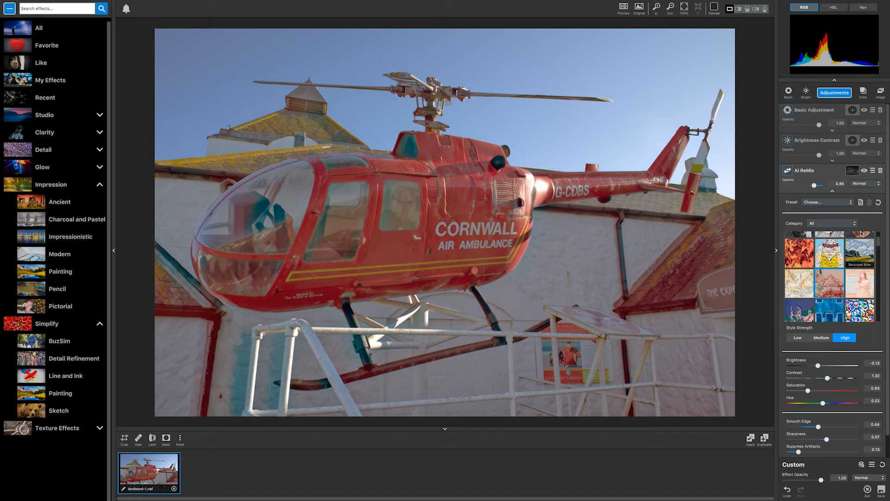
click(853, 171)
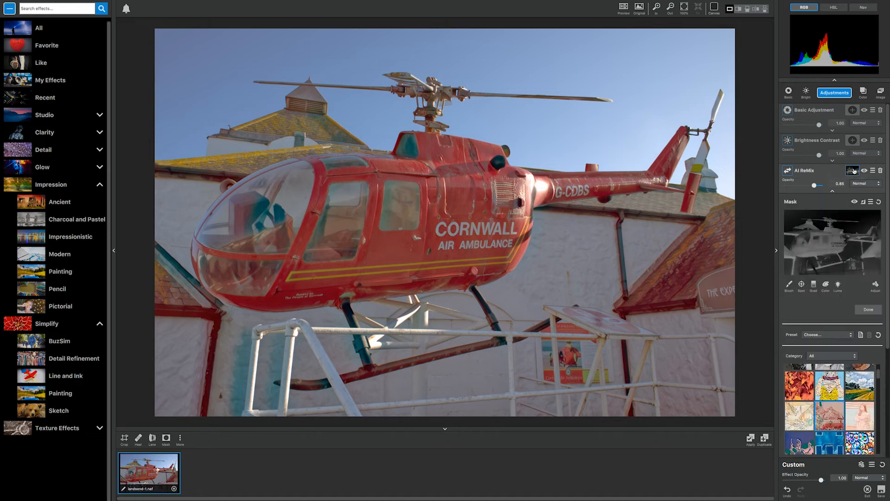
click(854, 202)
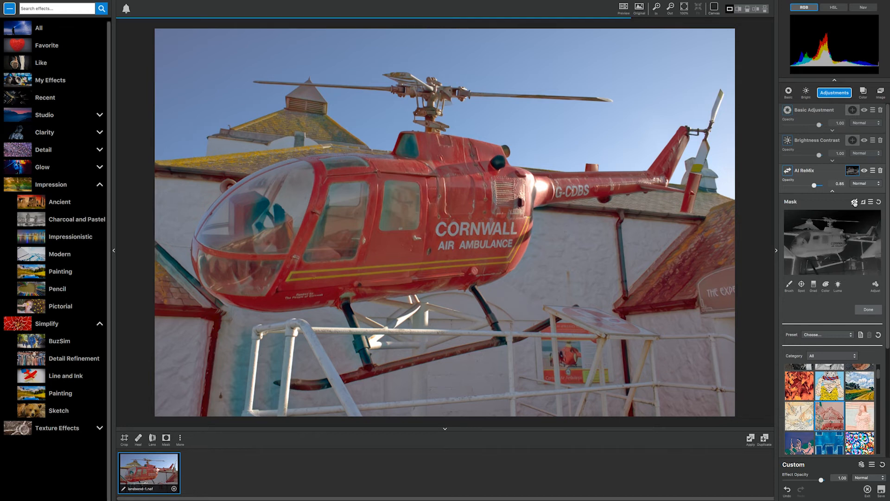
Toggle the AI ReMix mask's visibility, and try a luminosity selection on it with mask transparency at 1.00
click(854, 203)
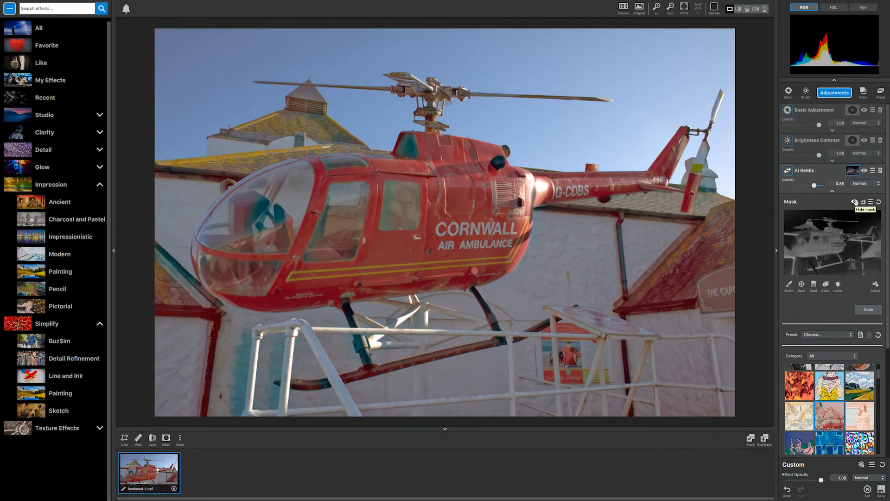
click(854, 202)
click(837, 284)
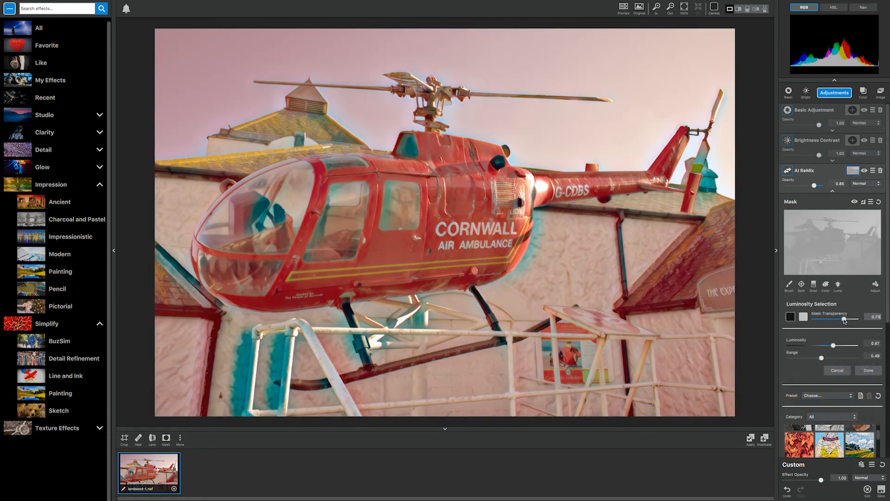
drag(849, 319, 881, 318)
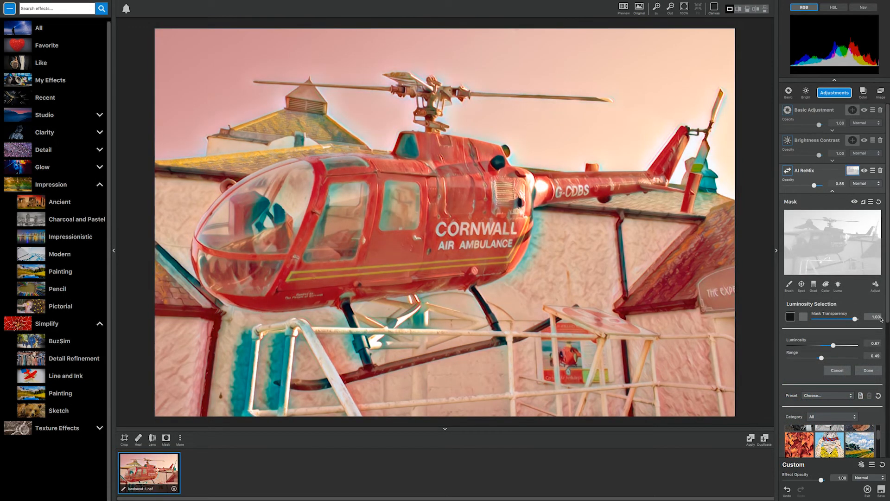
click(879, 317)
Paint the mask black over the background around the helicopter, using a softer mask brush with radius 0.44
click(789, 285)
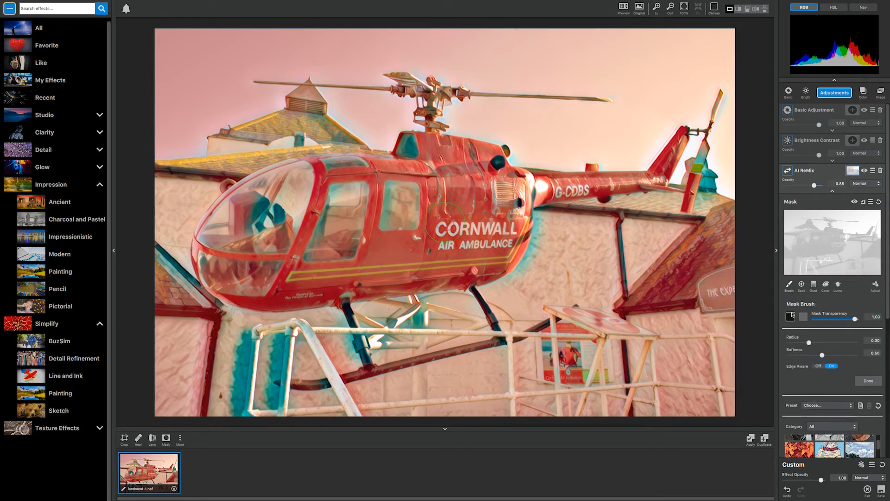
mouse_move(809, 342)
mouse_down()
mouse_move(818, 342)
mouse_move(820, 357)
mouse_move(841, 357)
mouse_move(809, 357)
mouse_move(842, 356)
mouse_up()
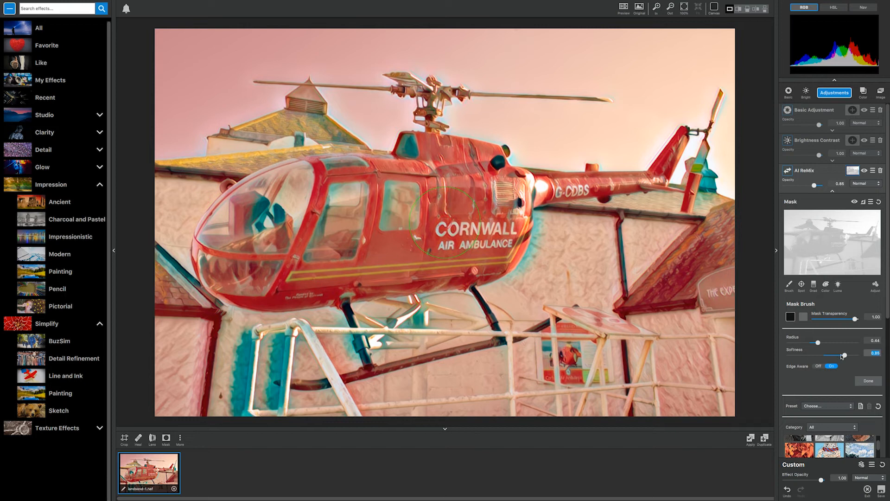
click(793, 318)
mouse_move(658, 252)
mouse_down()
mouse_move(544, 382)
mouse_move(620, 286)
mouse_move(613, 272)
mouse_move(620, 275)
mouse_move(542, 325)
mouse_up()
mouse_move(695, 259)
mouse_down()
mouse_move(644, 320)
mouse_move(556, 385)
mouse_move(447, 375)
mouse_move(301, 329)
mouse_move(259, 334)
mouse_move(181, 385)
mouse_move(163, 371)
mouse_up()
mouse_move(730, 380)
mouse_down()
mouse_move(713, 373)
mouse_move(672, 241)
mouse_move(368, 395)
mouse_move(616, 246)
mouse_move(546, 238)
mouse_move(702, 206)
mouse_move(605, 75)
mouse_up()
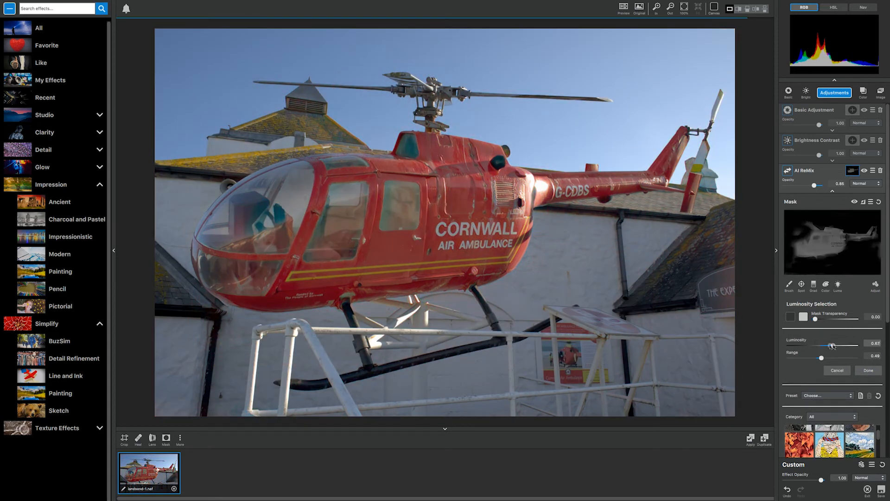
Try a luminosity selection on the mask with luminosity 0.76, range 0.62 and mask transparency about 0.23
mouse_move(830, 346)
mouse_down()
mouse_move(849, 344)
mouse_move(821, 357)
mouse_move(843, 356)
mouse_move(830, 355)
mouse_up()
drag(816, 319, 824, 320)
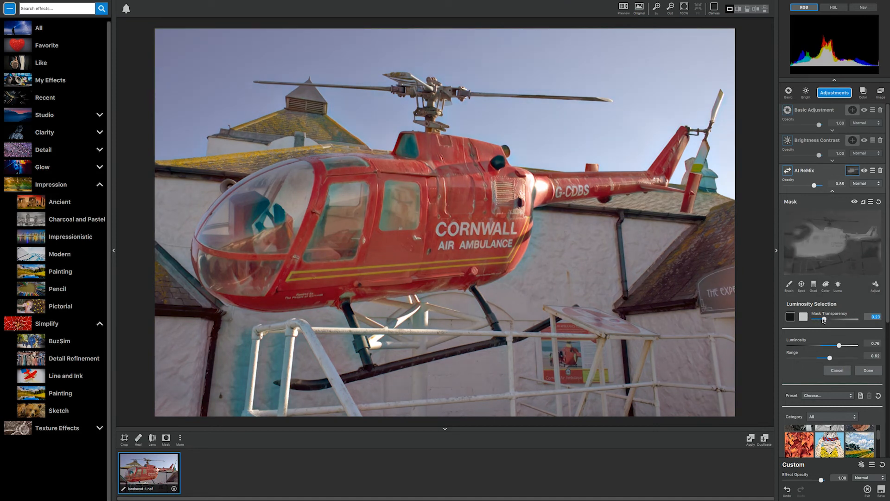
Reset the AI ReMix mask, and collapse and reopen the adjustment's style settings
click(877, 202)
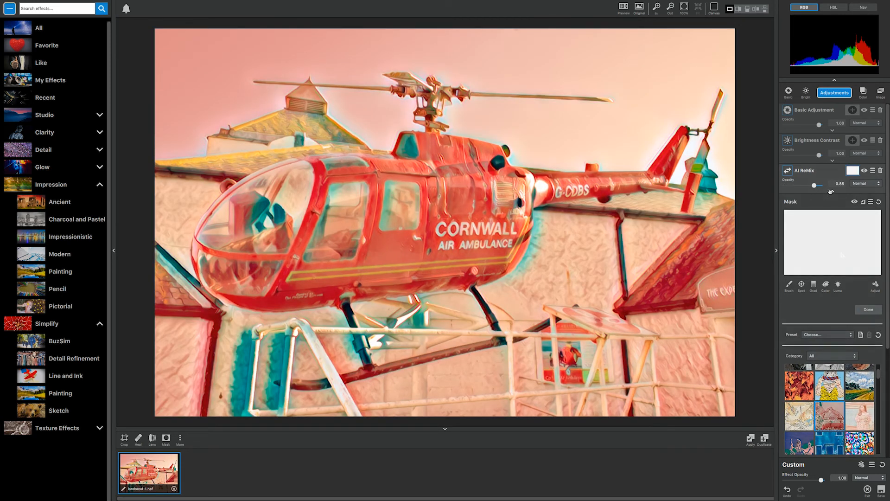
click(831, 190)
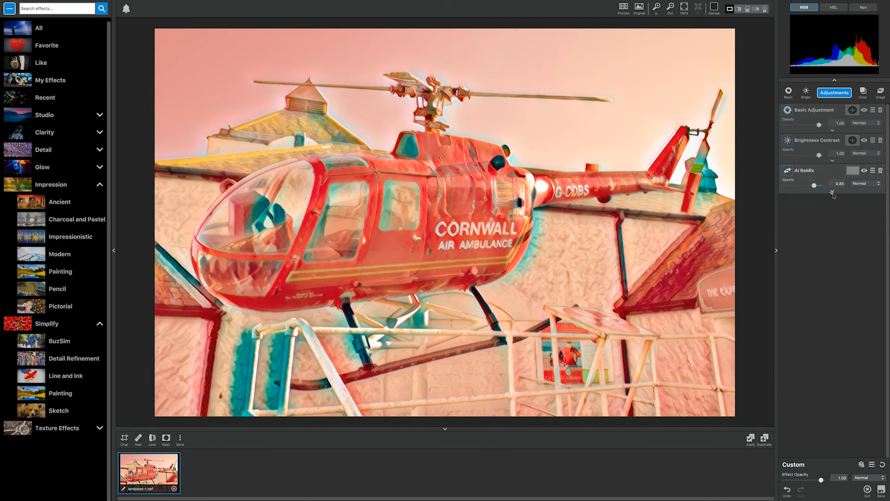
click(832, 191)
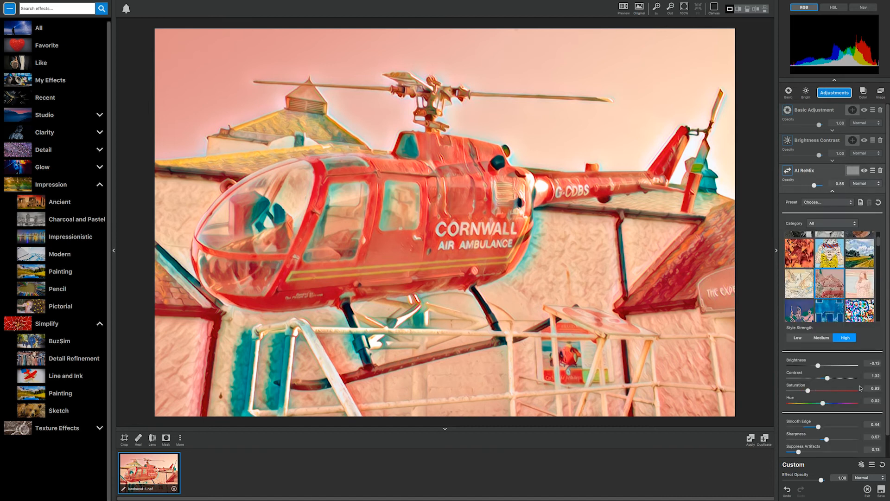
Switch AI ReMix to the Coal Relic style and lower the adjustment's opacity to about 0.43
scroll(858, 385, down, 1)
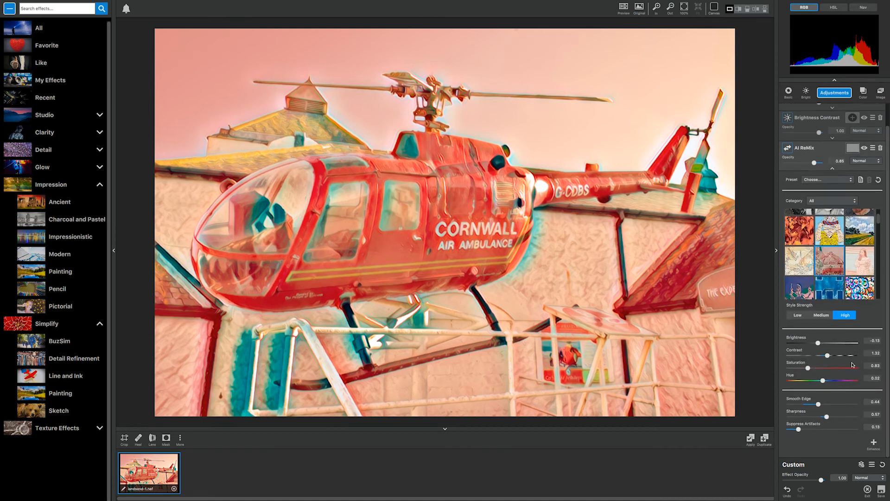
scroll(852, 259, down, 3)
click(852, 253)
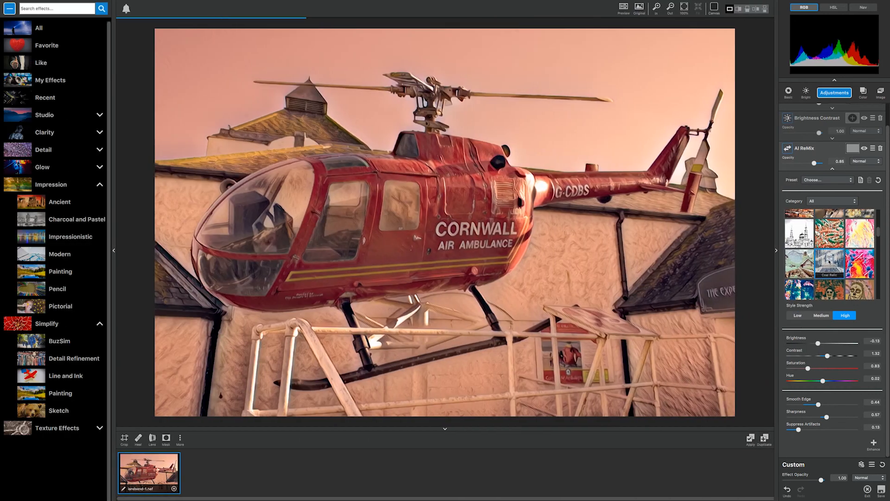
click(830, 261)
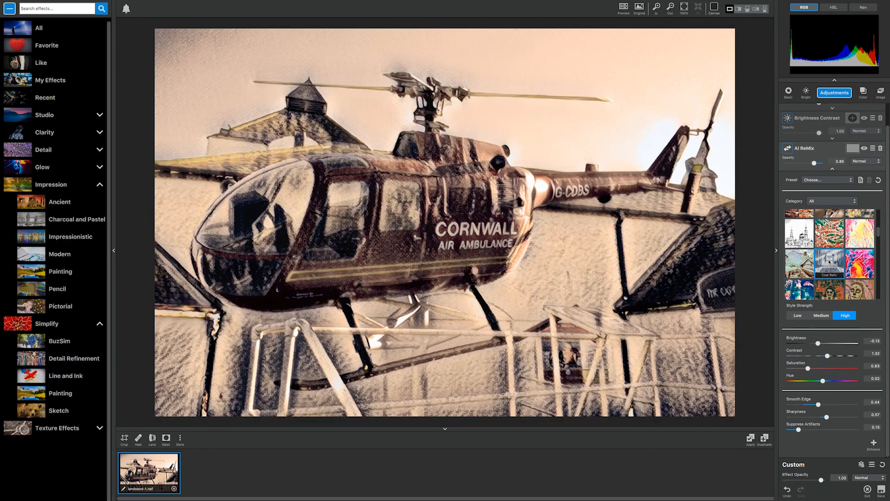
drag(814, 163, 800, 163)
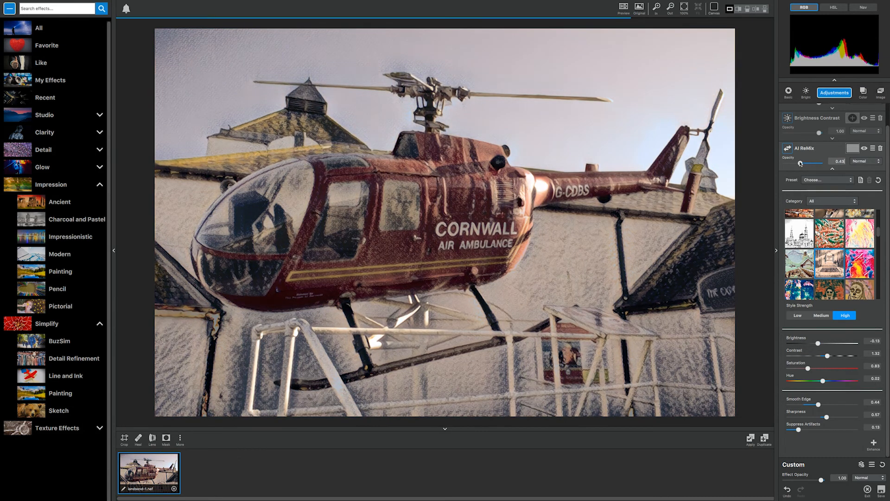